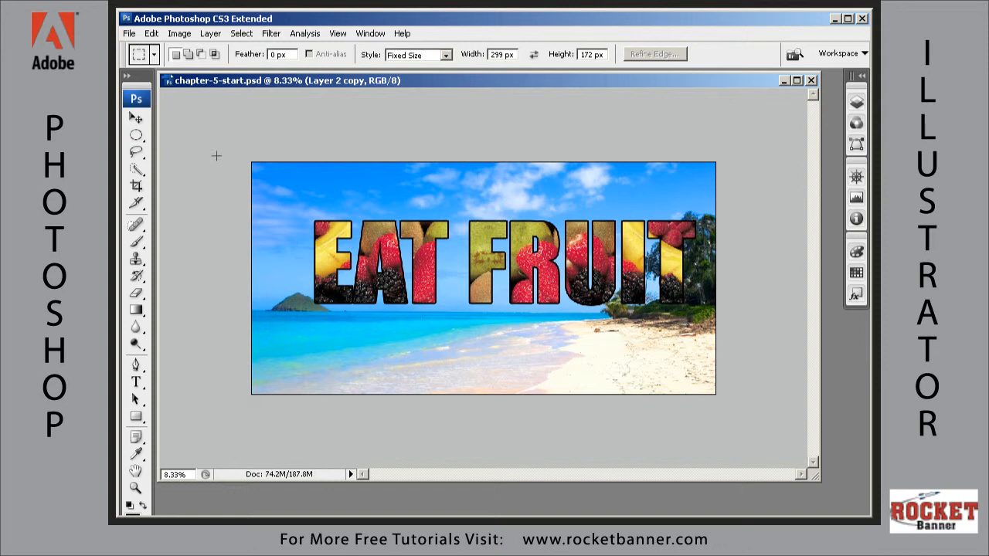
Add the text "Nature's Candy" in the Liberty font on the beach below the EAT FRUIT lettering.
click(136, 382)
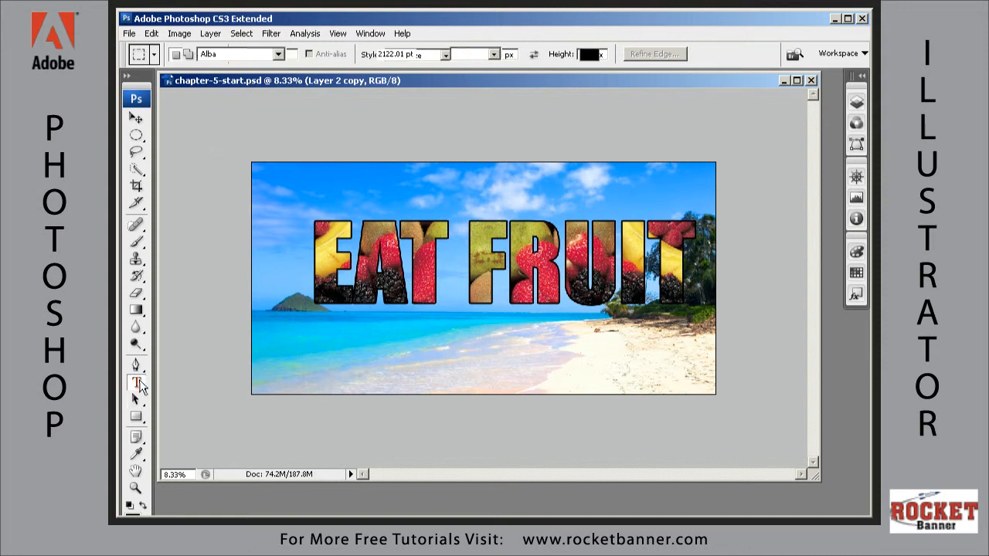
click(422, 347)
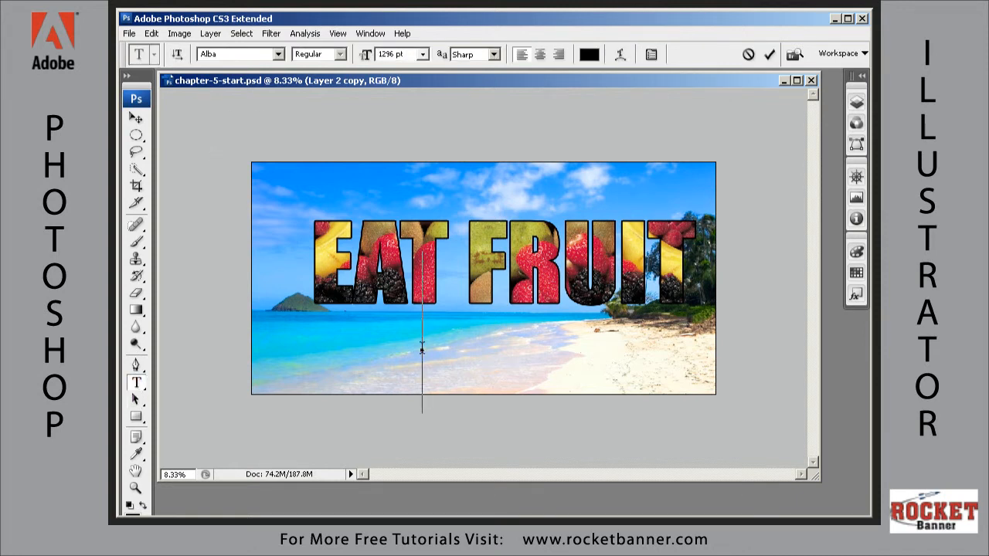
click(235, 54)
text(Liberty)
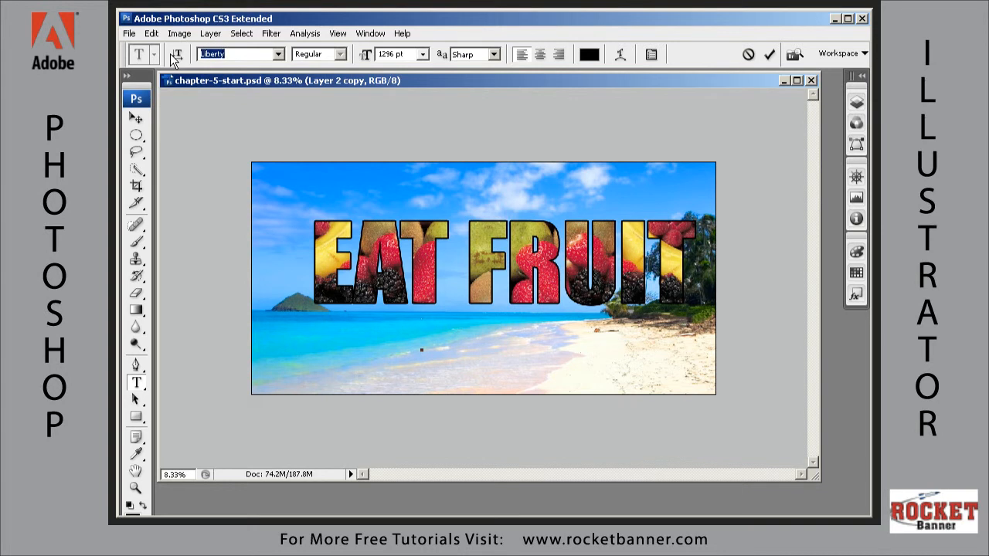
key(Return)
text(Na)
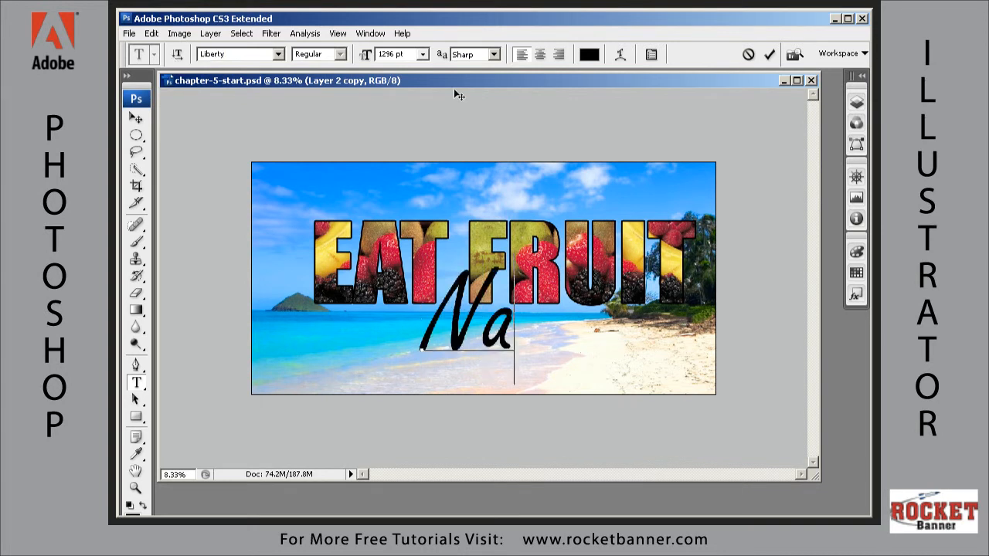
text(ture's)
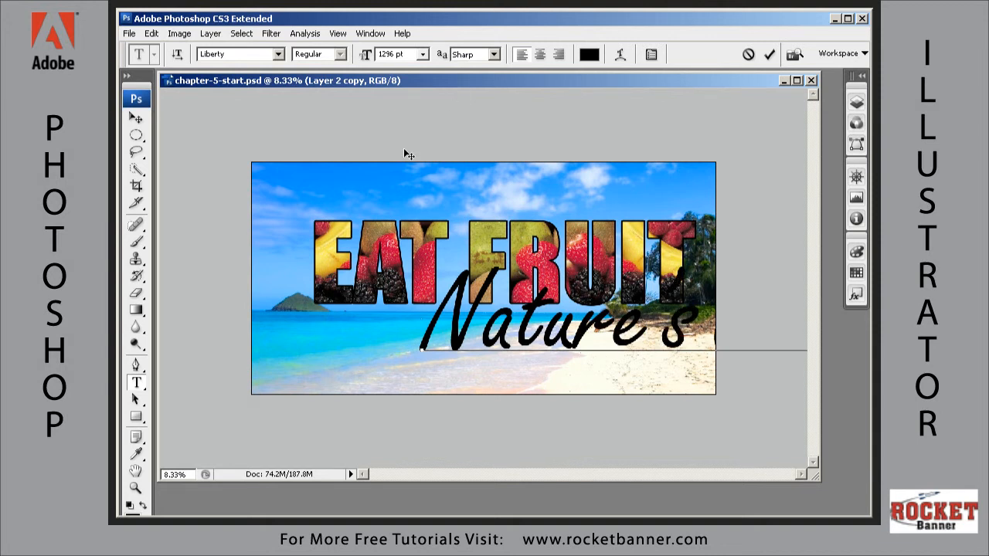
key(ctrl+Return)
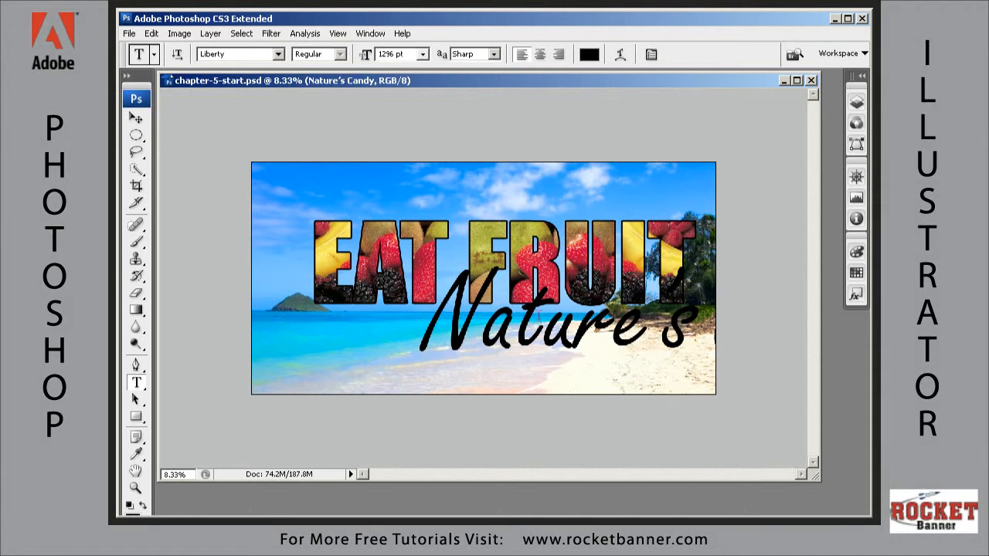
Scale the "Nature's Candy" text proportionally to about 57% and place it beneath EAT FRUIT.
key(ctrl+t)
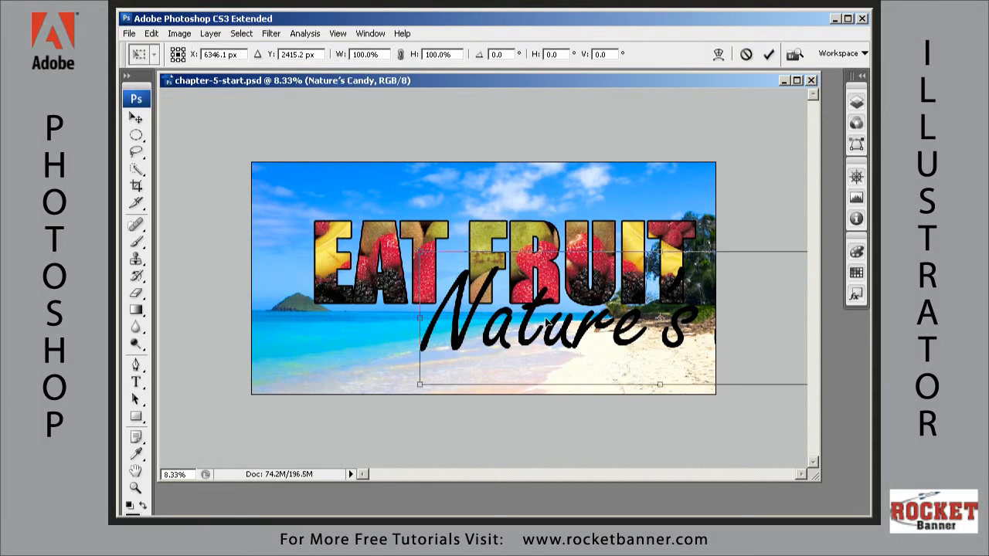
drag(419, 252, 521, 307)
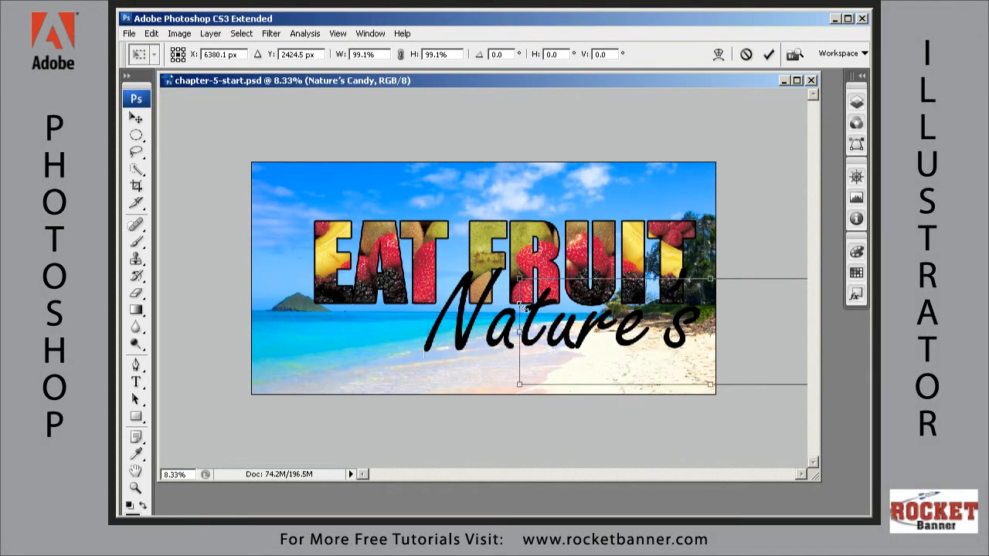
drag(667, 326, 412, 314)
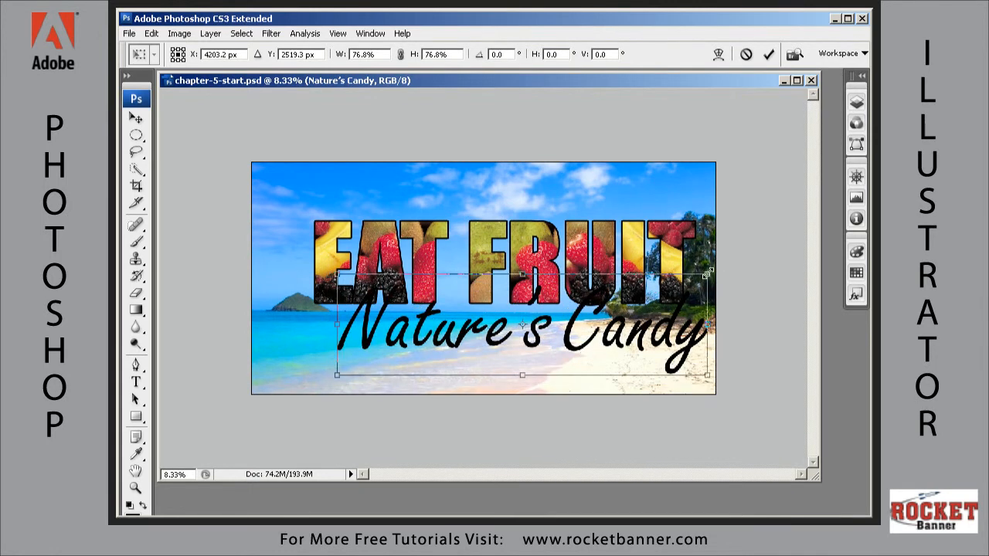
drag(708, 273, 616, 318)
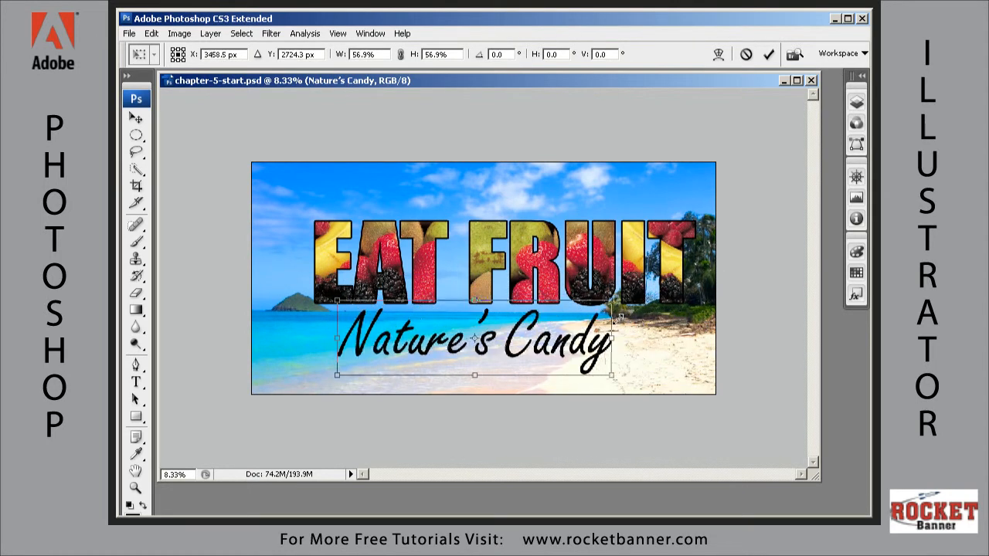
drag(547, 348, 560, 351)
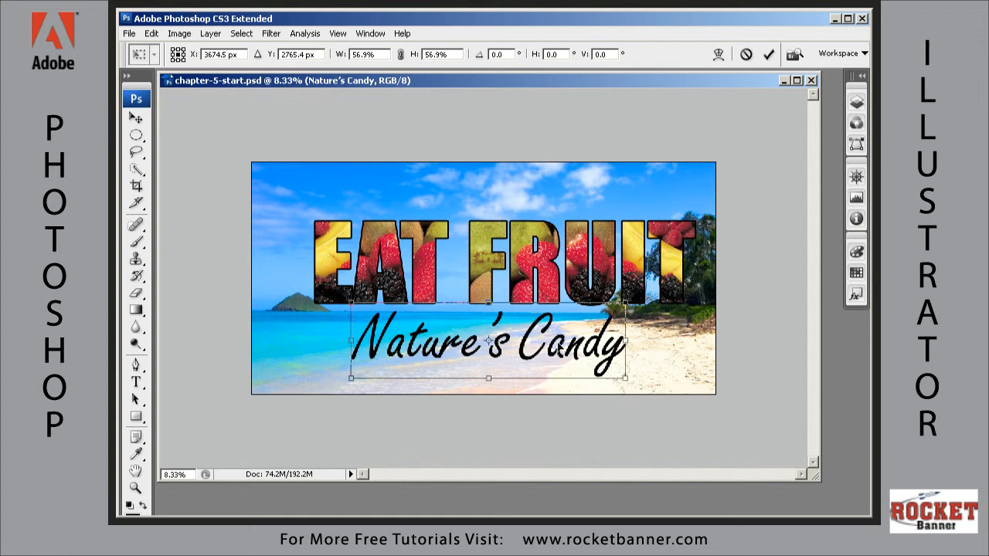
key(Return)
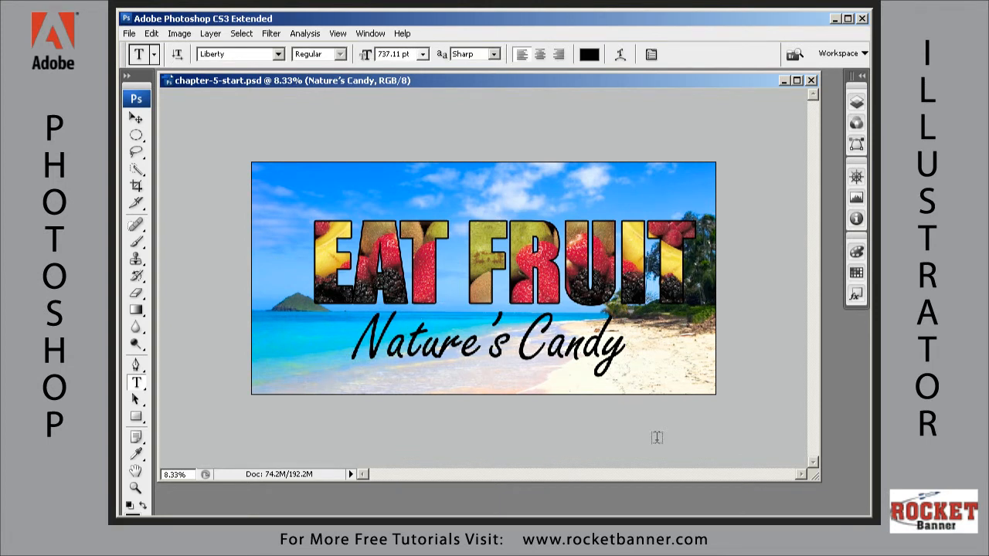
Add a black 6 px Stroke layer effect to the "Nature's Candy" text layer.
click(857, 102)
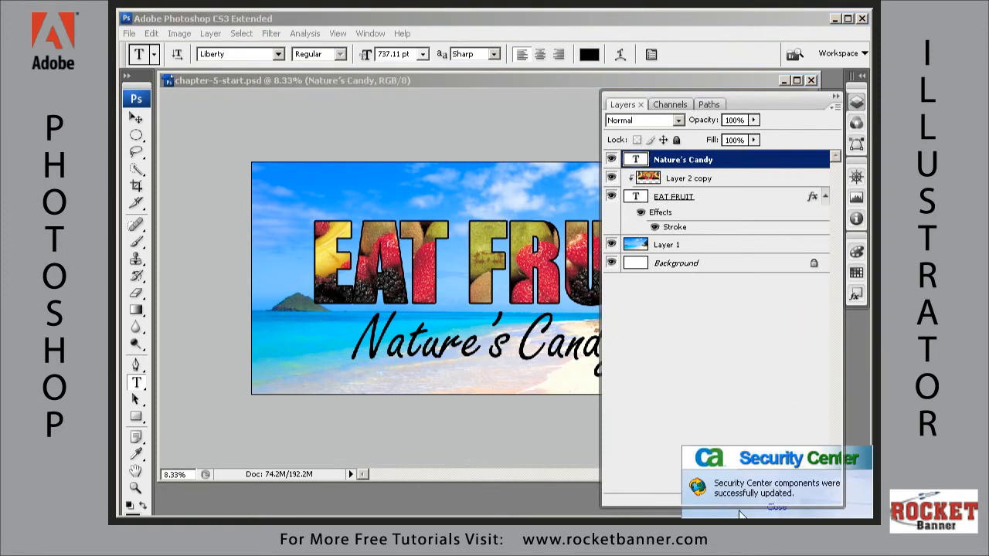
click(775, 508)
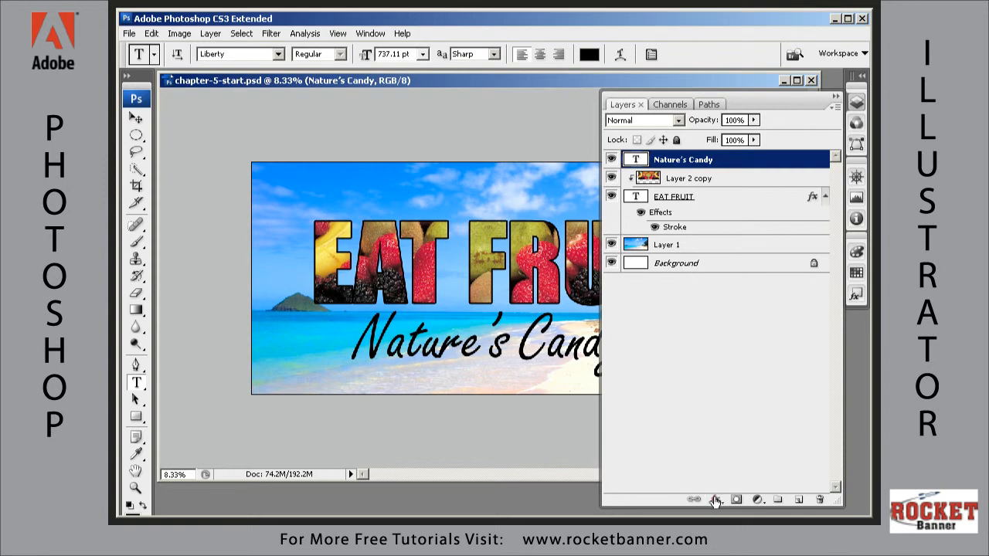
click(714, 499)
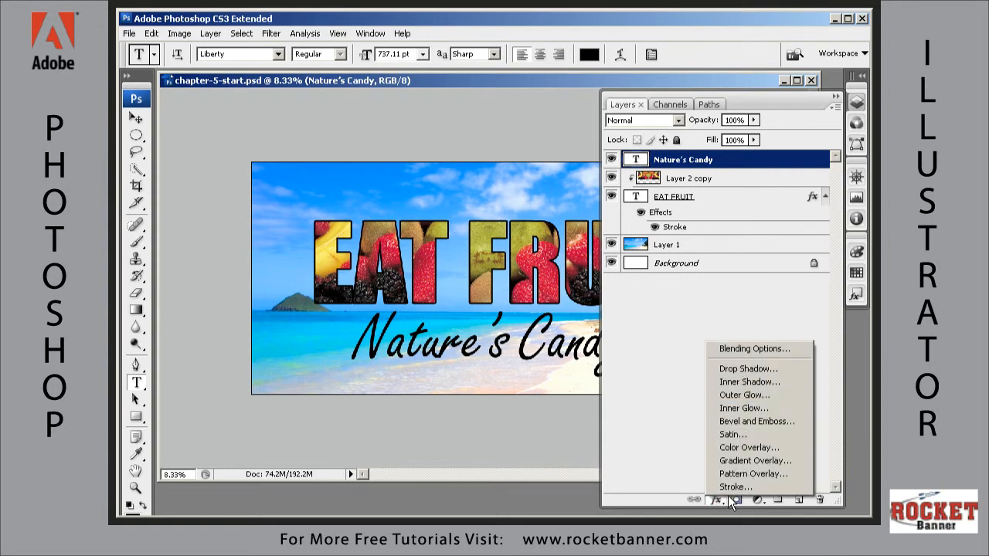
click(731, 487)
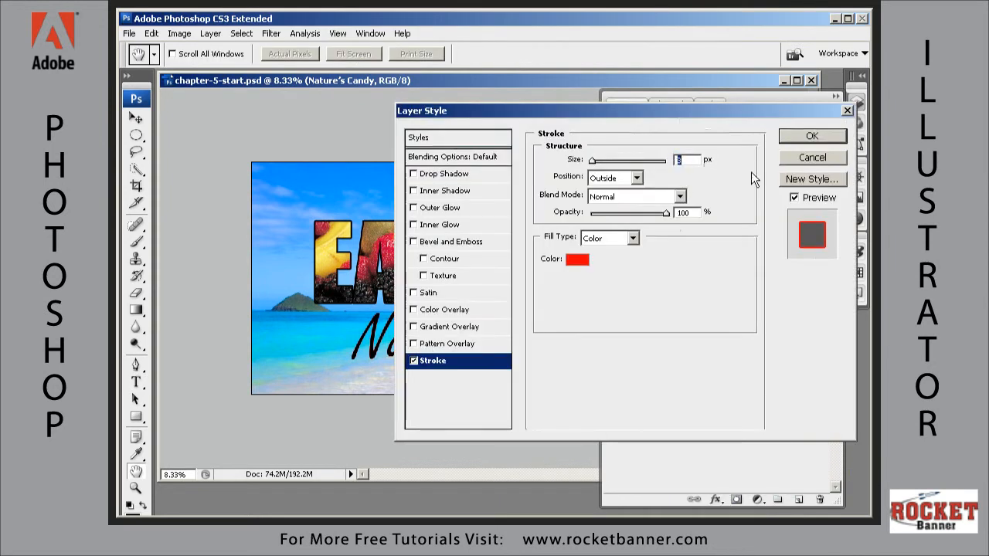
click(578, 259)
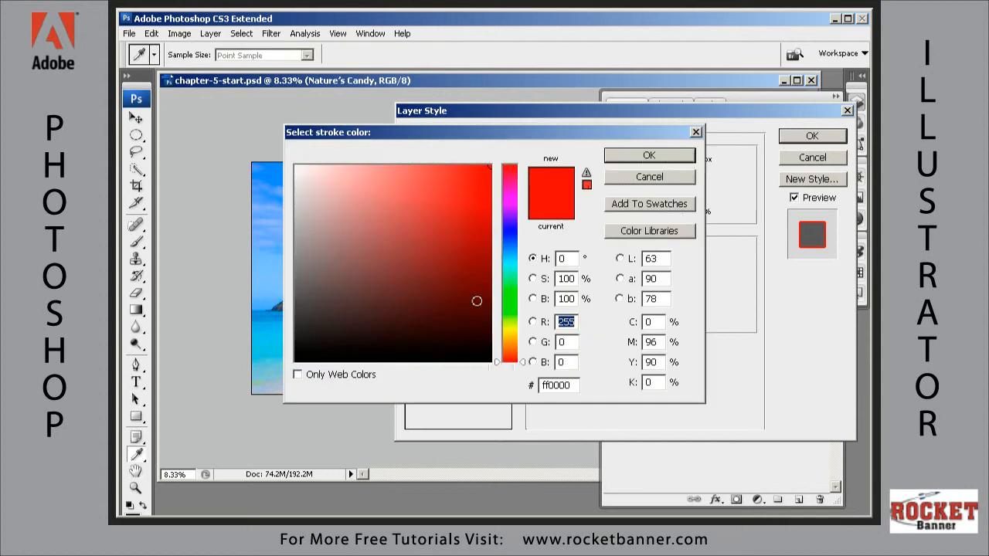
click(493, 363)
click(626, 157)
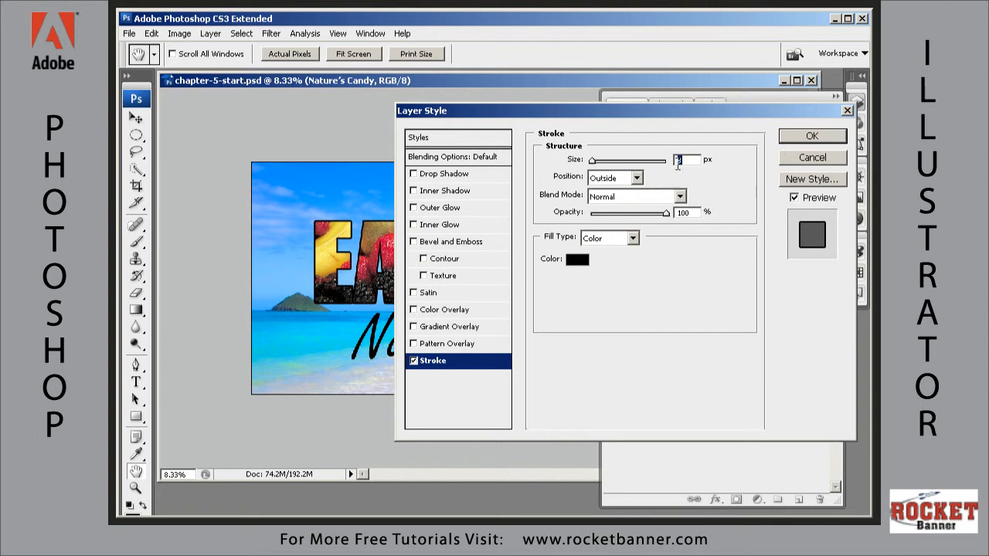
text(6)
click(804, 136)
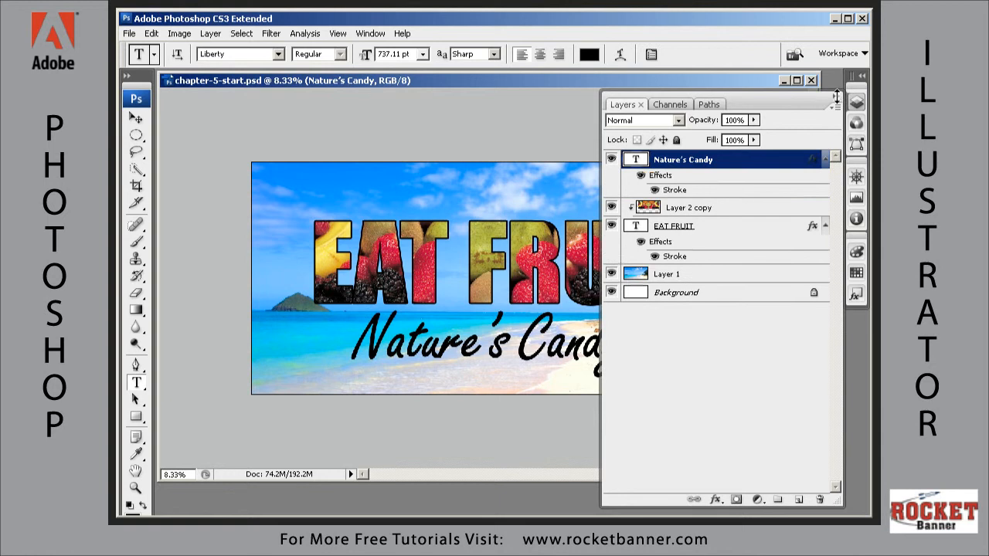
click(835, 98)
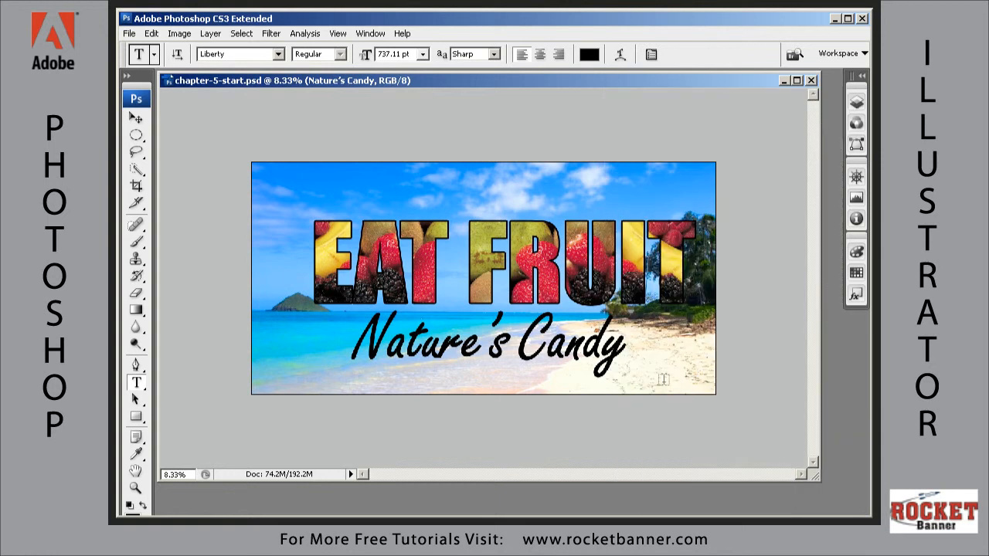
Set the "Nature's Candy" layer's stroke size to 3 px.
key(ctrl+equal)
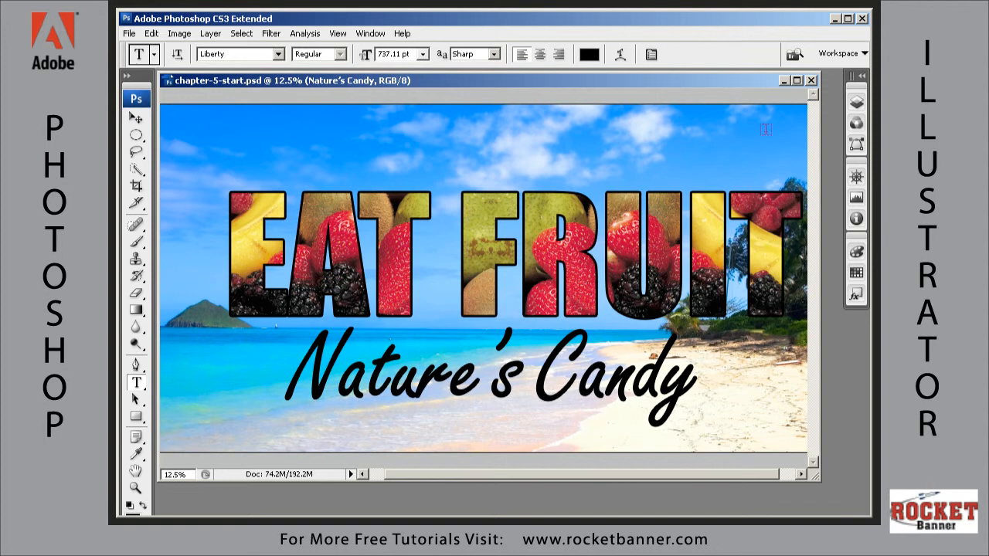
click(857, 101)
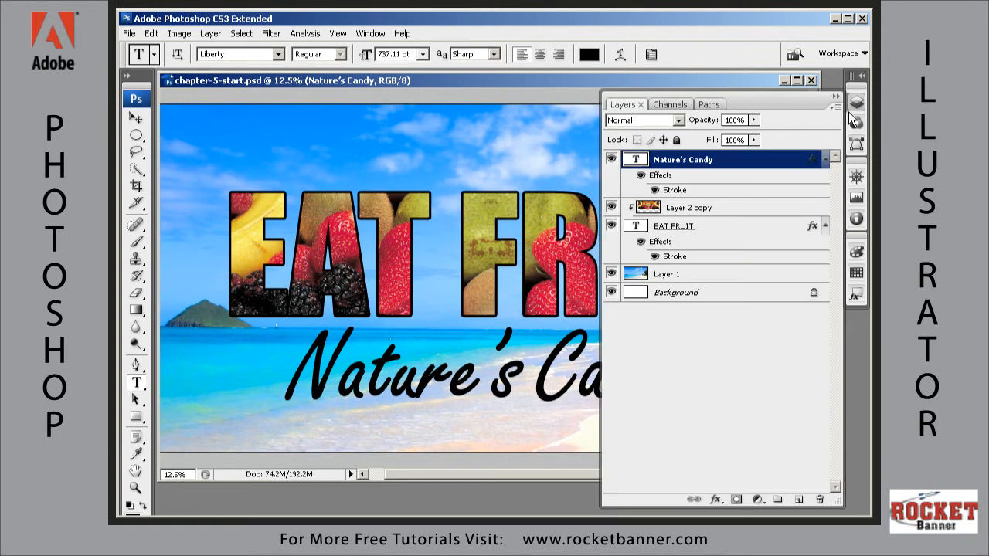
click(714, 498)
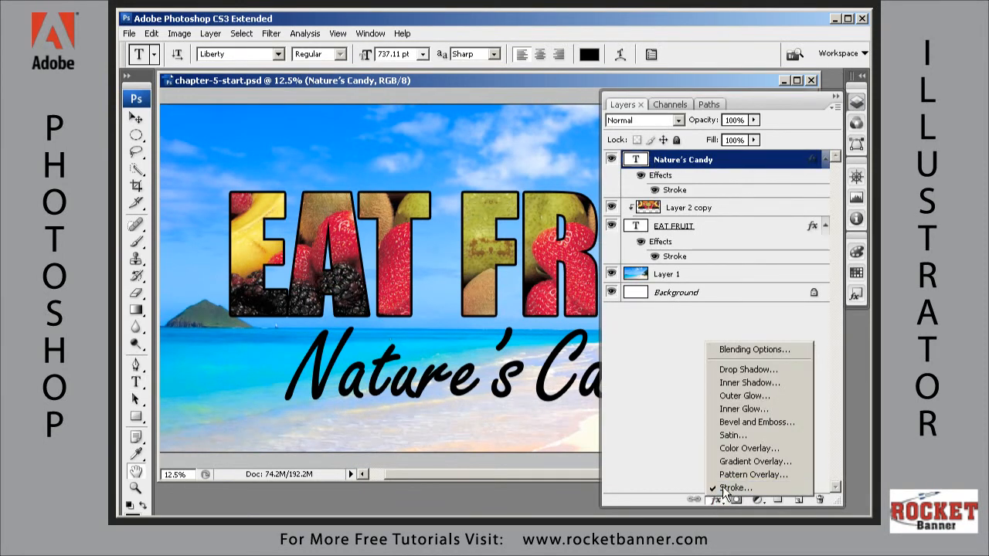
click(727, 488)
drag(695, 161, 667, 162)
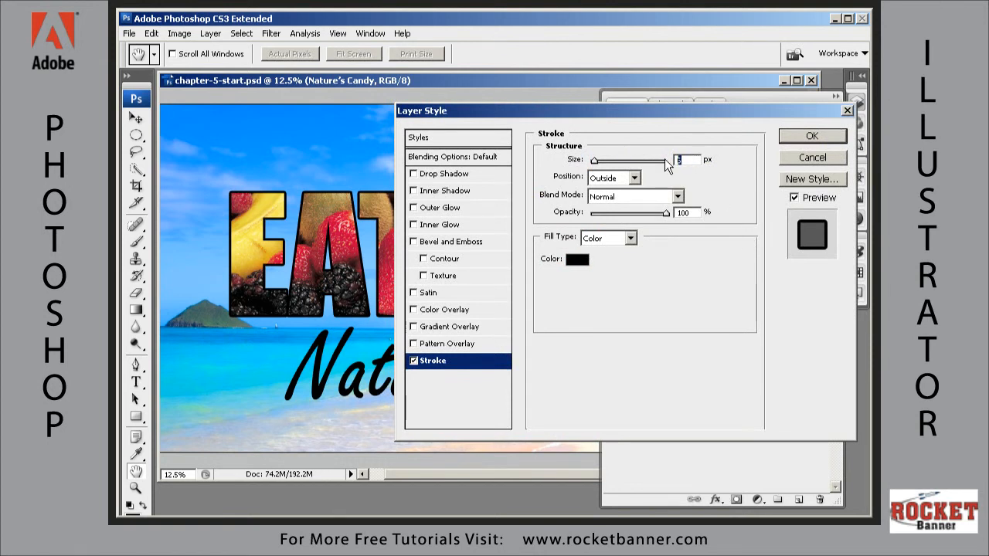
text(3)
key(Return)
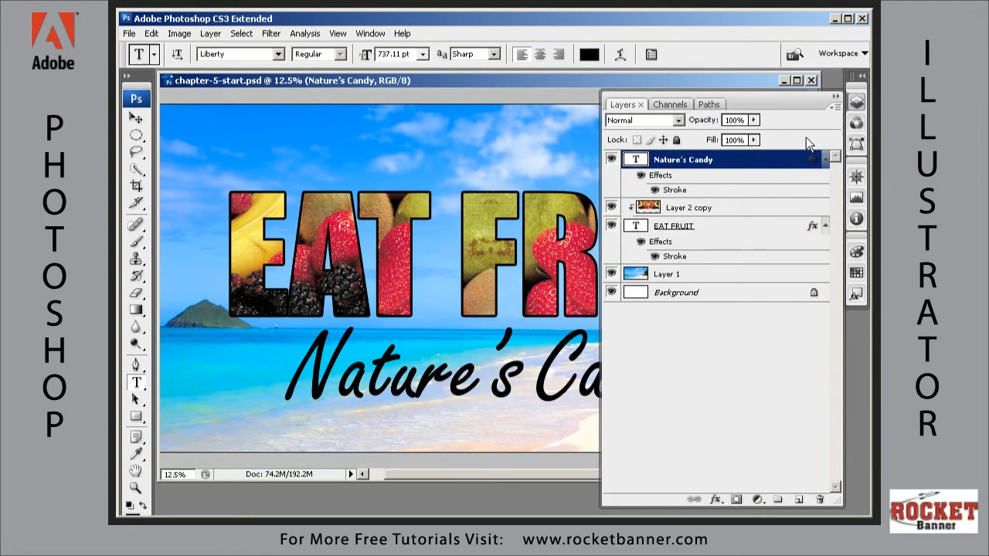
click(836, 96)
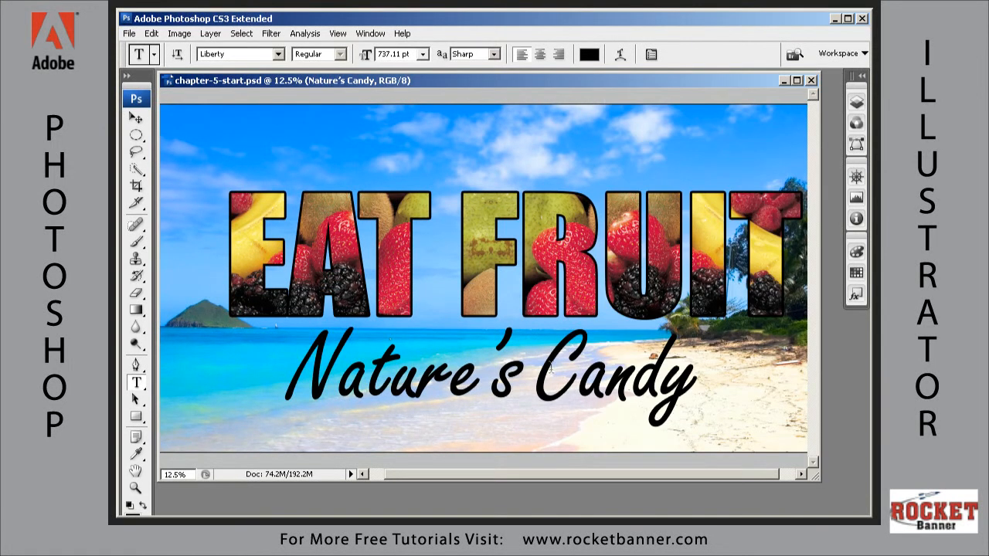
Move the "Nature's Candy" text to the right, leaving a small gap below the EAT FRUIT letters.
click(136, 118)
drag(527, 390, 572, 377)
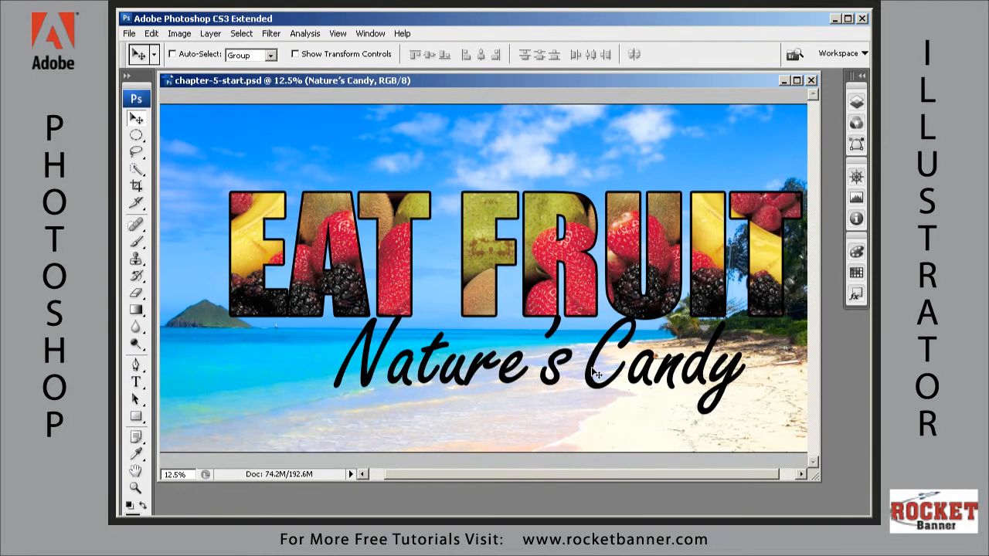
drag(593, 377, 588, 395)
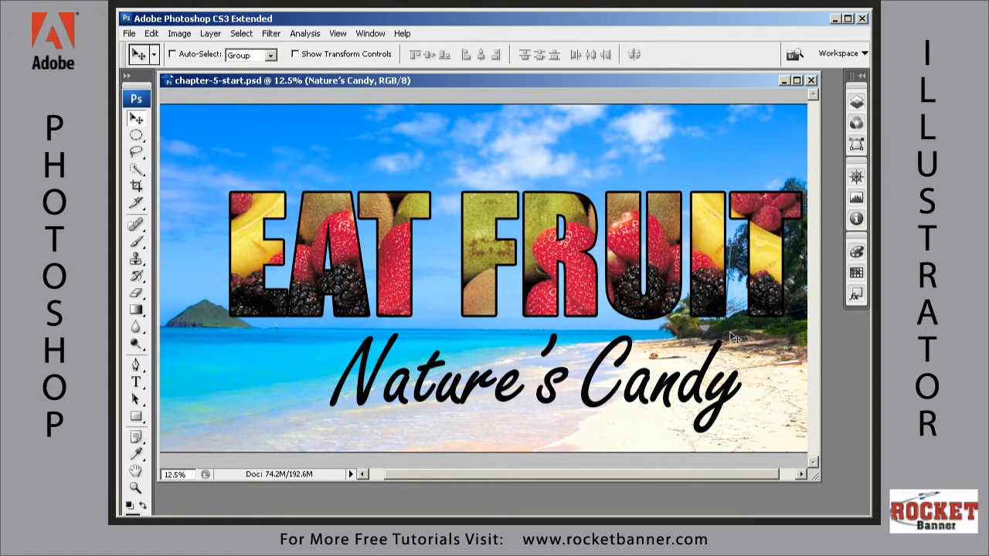
Scale the beach photo on Layer 1 proportionally to about 111% and shift it right and down behind the text.
key(ctrl+minus)
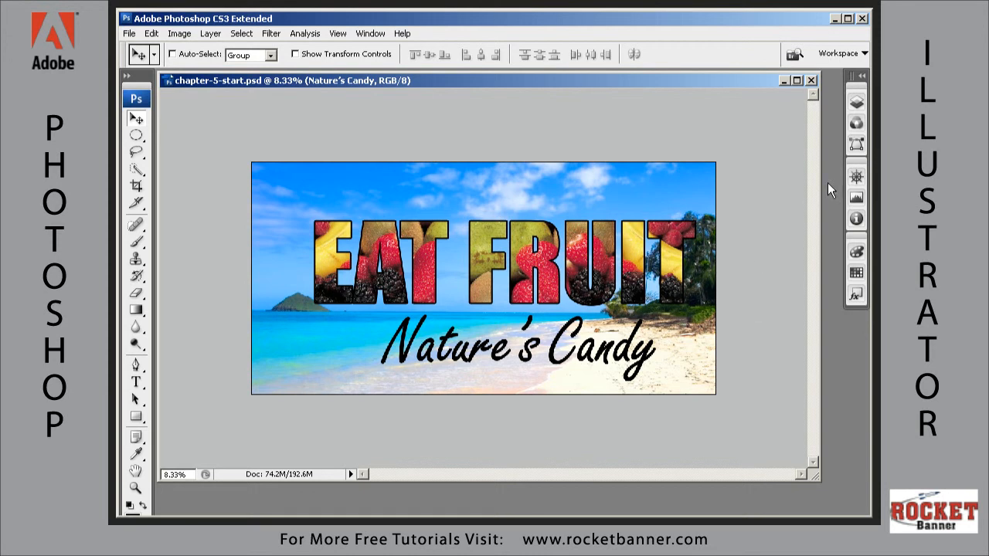
click(859, 102)
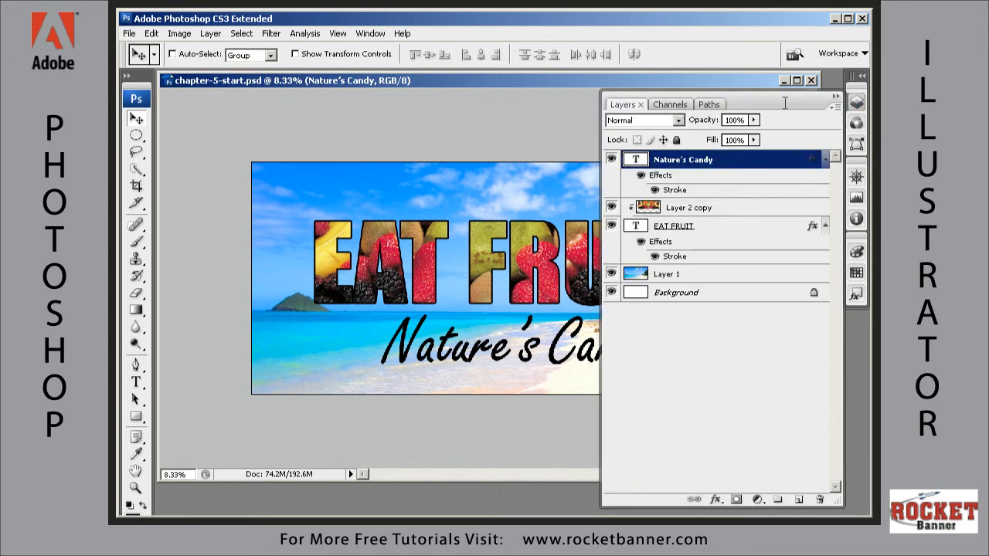
click(659, 277)
click(837, 95)
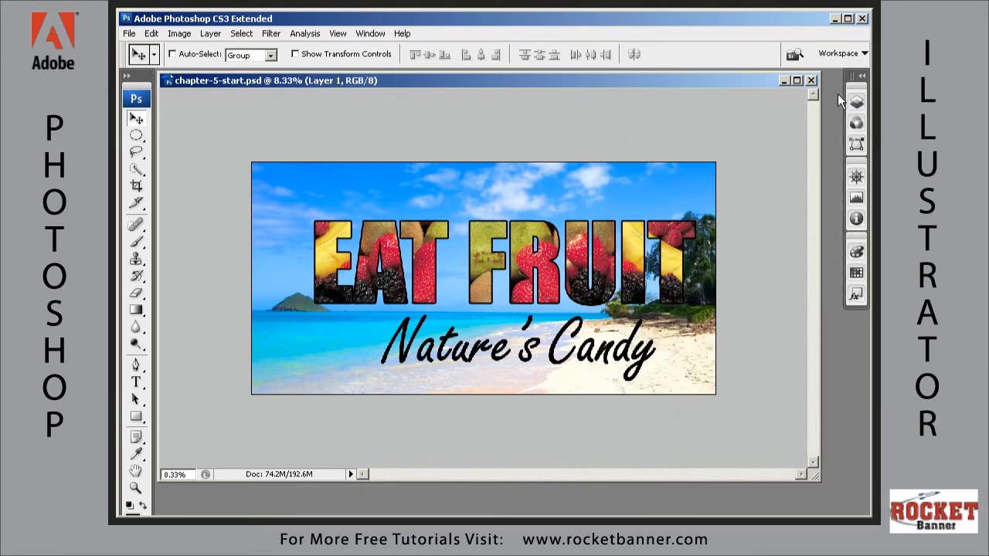
key(ctrl+t)
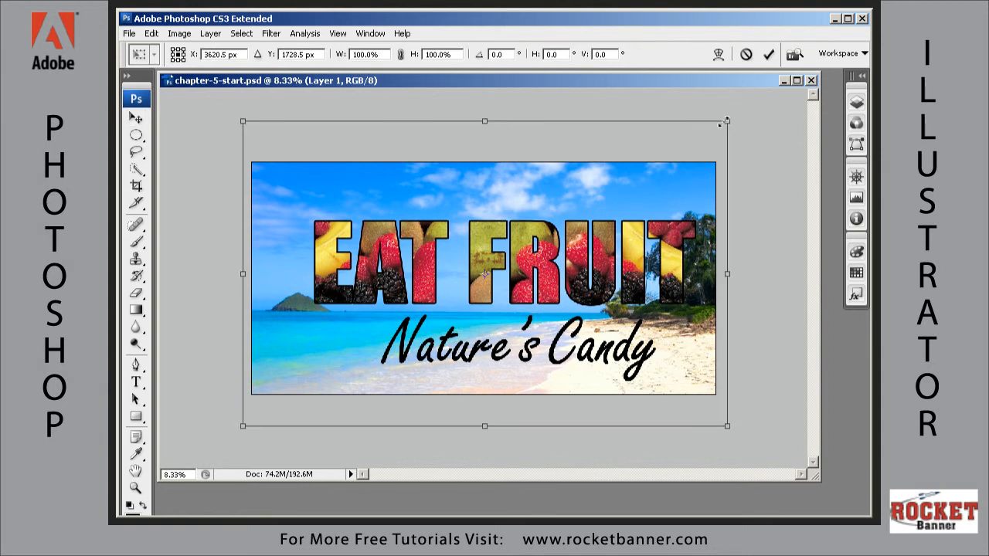
drag(725, 121, 750, 106)
drag(243, 428, 223, 442)
drag(398, 345, 427, 347)
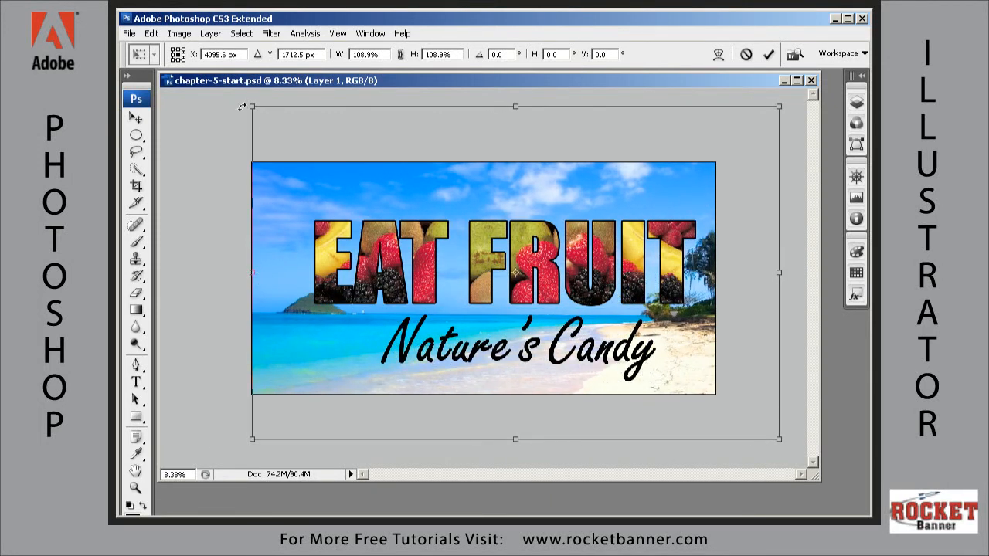
drag(253, 104, 243, 98)
drag(579, 286, 582, 320)
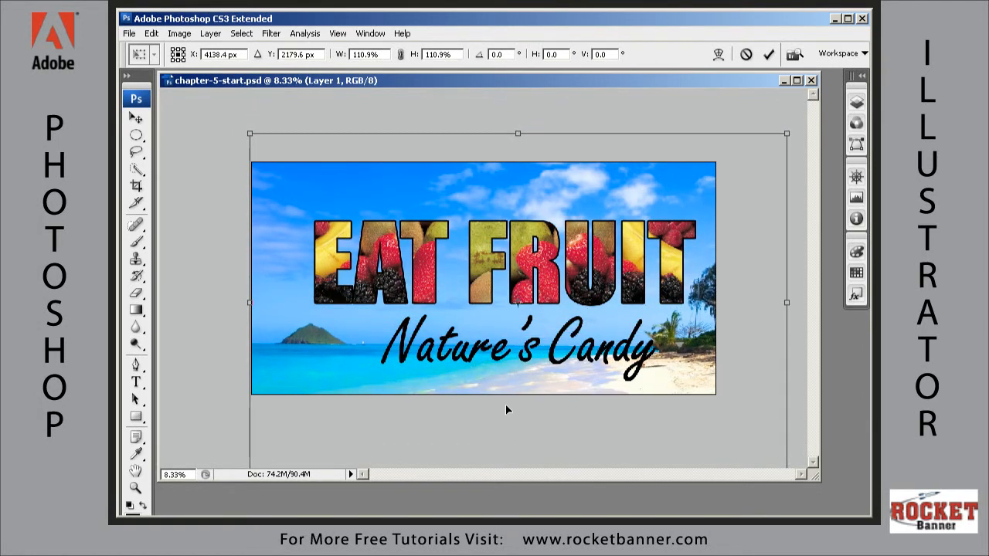
key(Return)
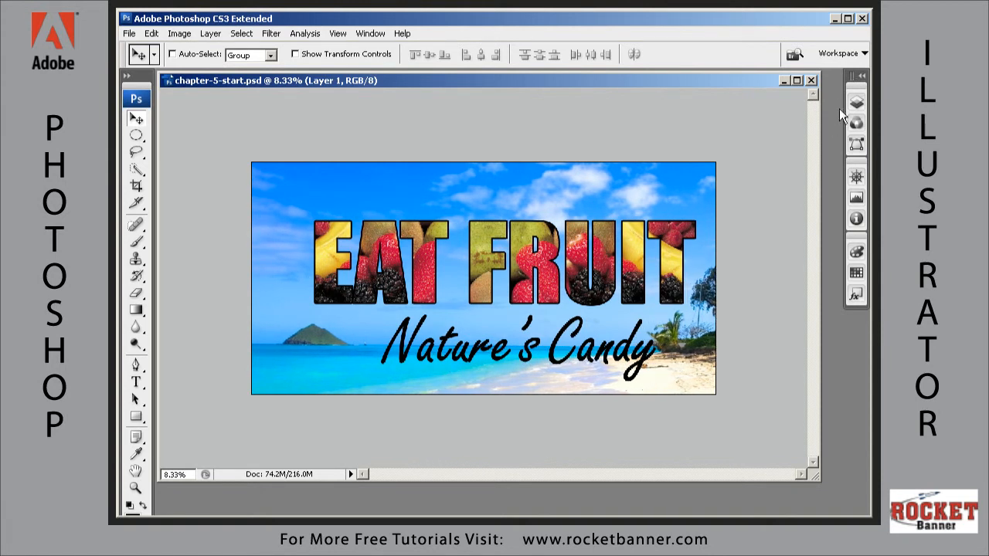
Move the "Nature's Candy" text layer slightly up, closer to the EAT FRUIT letters.
click(857, 100)
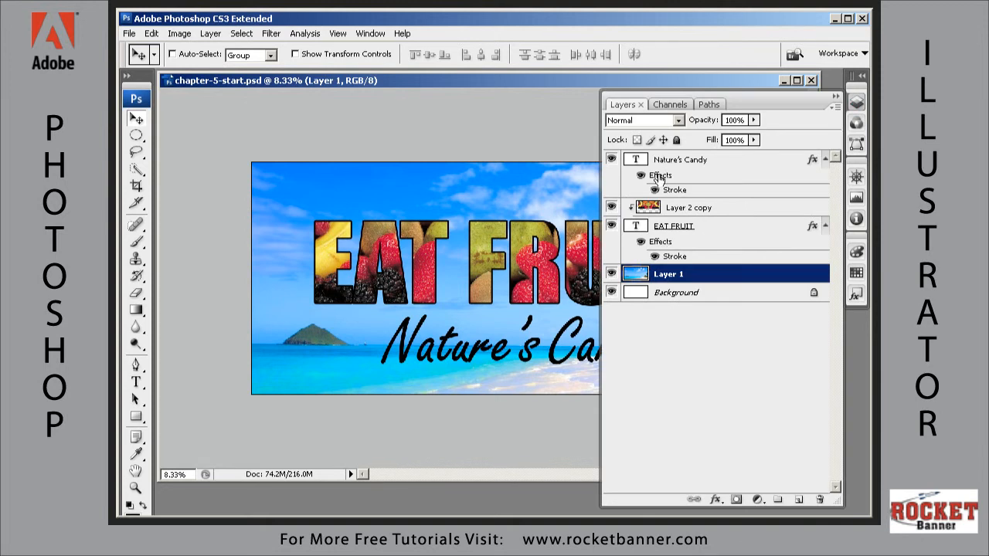
click(659, 161)
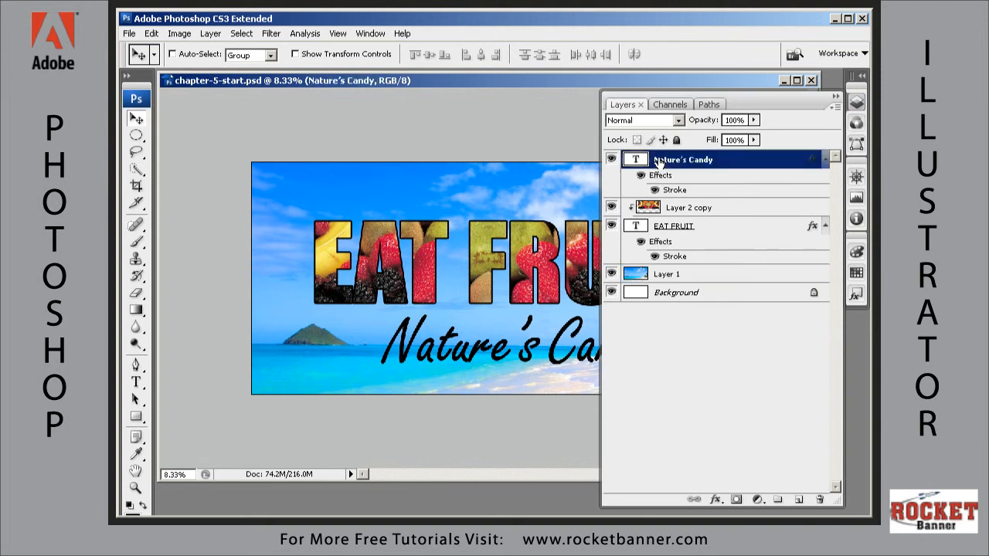
click(836, 95)
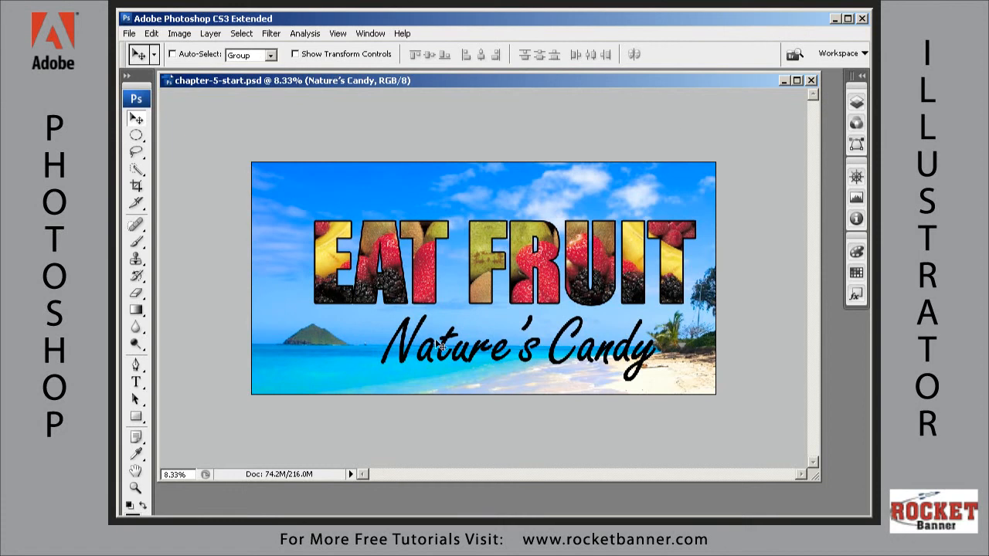
mouse_move(438, 349)
mouse_down()
mouse_move(421, 352)
mouse_move(434, 341)
mouse_up()
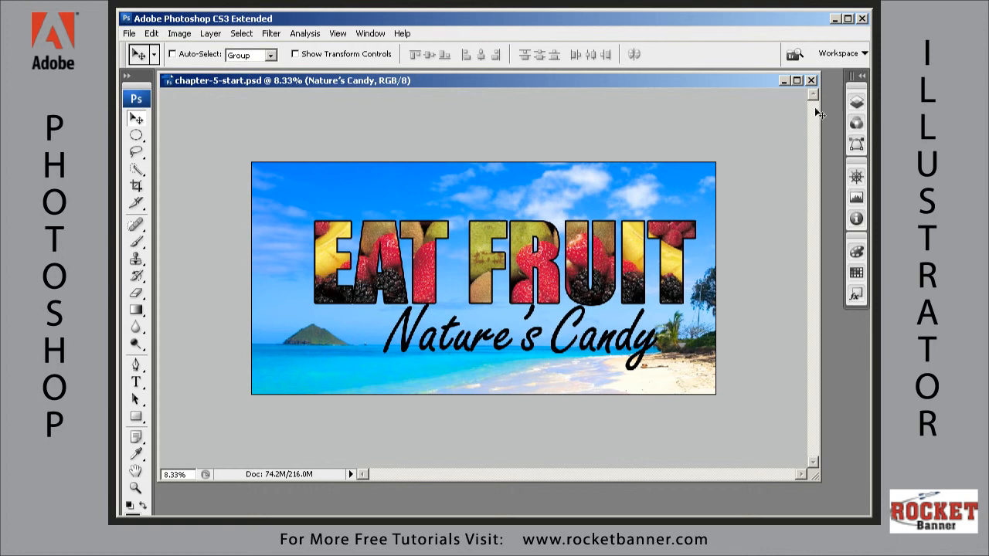
Reposition the clipped fruit photo on Layer 2 copy so that varied fruit fills the EAT FRUIT letters.
right_click(422, 270)
click(458, 280)
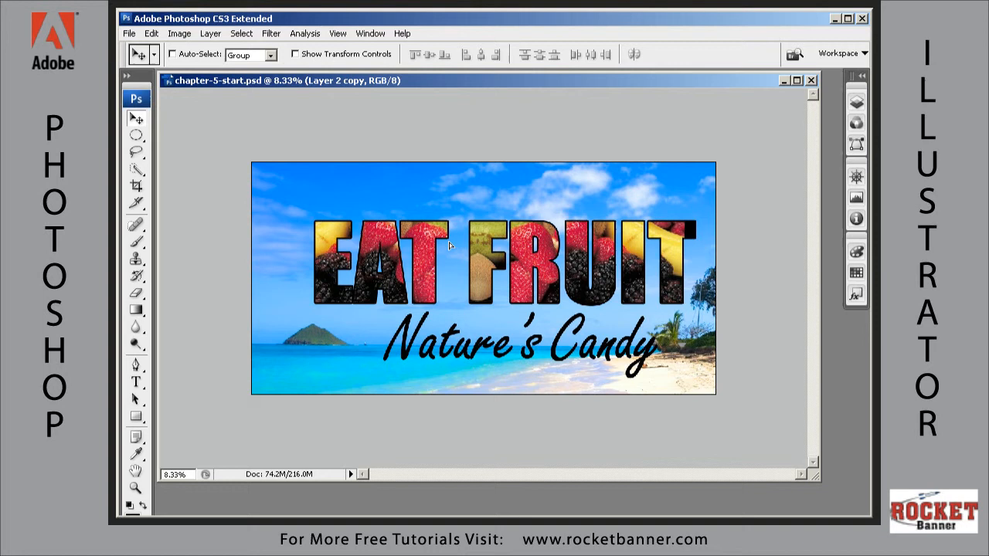
drag(457, 266, 459, 244)
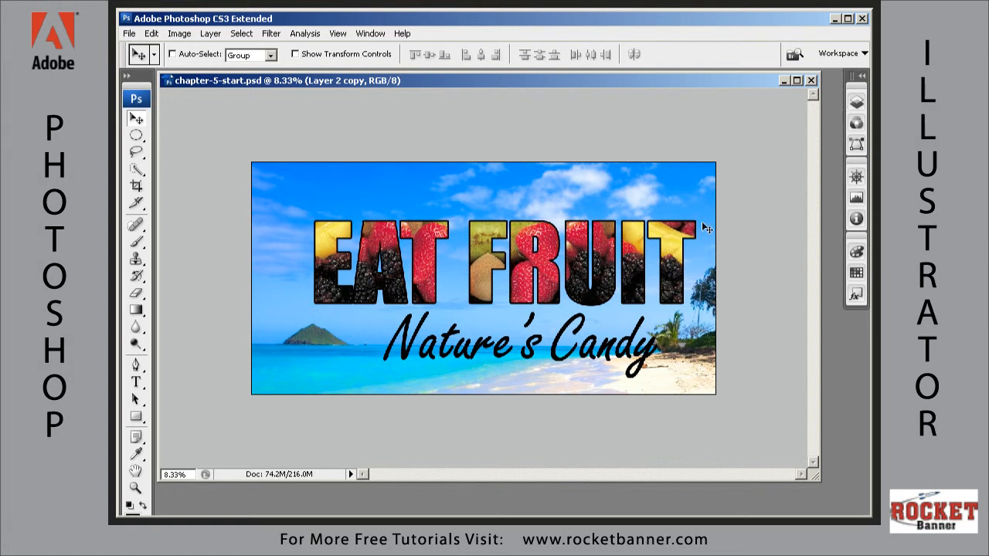
drag(640, 251, 635, 273)
Merge Layer 2 copy with the EAT FRUIT text layer into a single layer.
click(856, 101)
shift+click(659, 229)
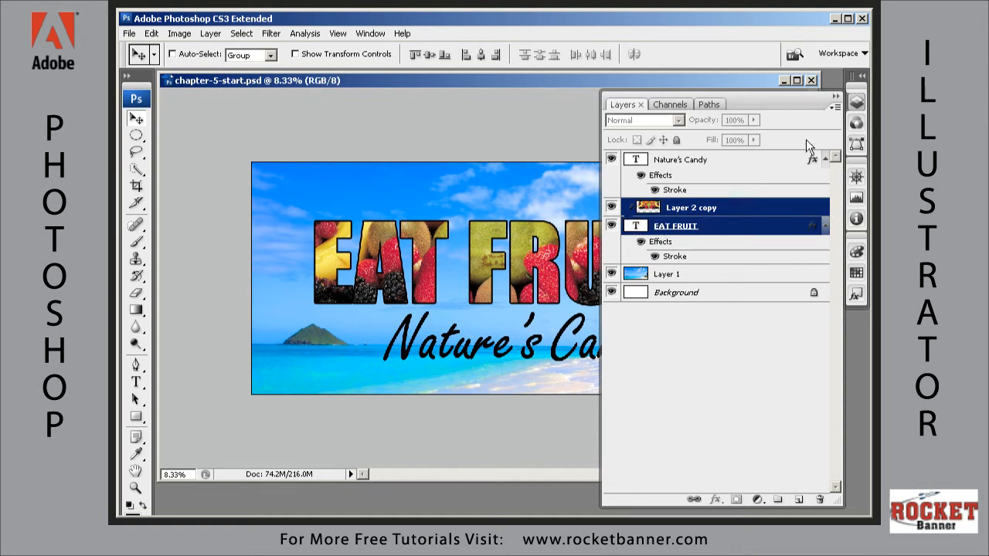
click(835, 106)
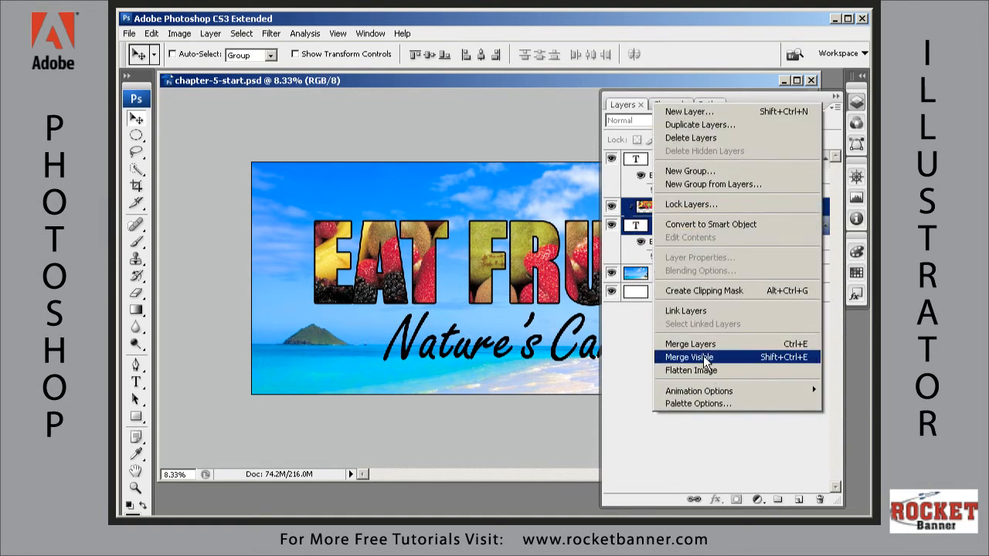
click(700, 344)
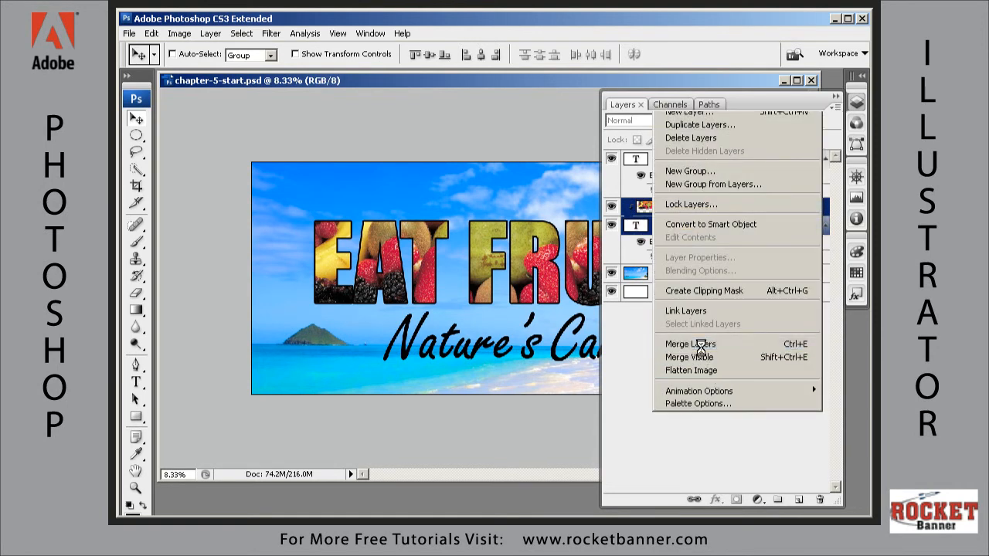
click(836, 97)
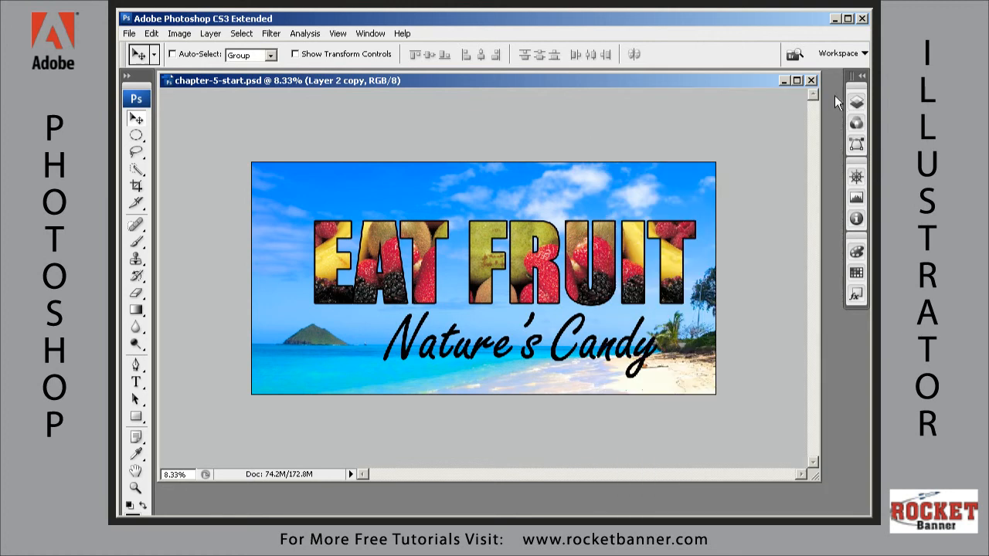
Enlarge the merged EAT FRUIT lettering to about 115% width and 120% height and move it up to span the banner.
drag(633, 284, 630, 280)
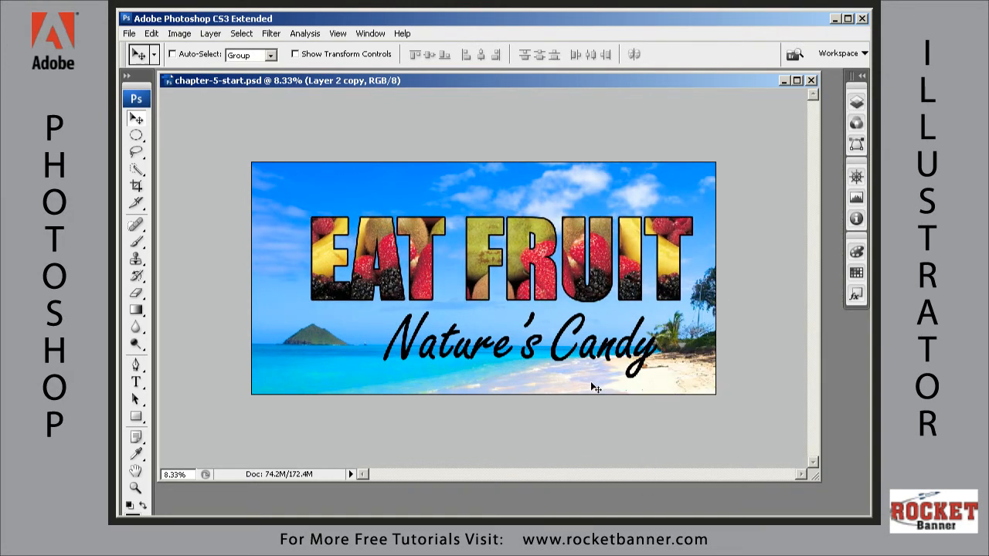
key(ctrl+t)
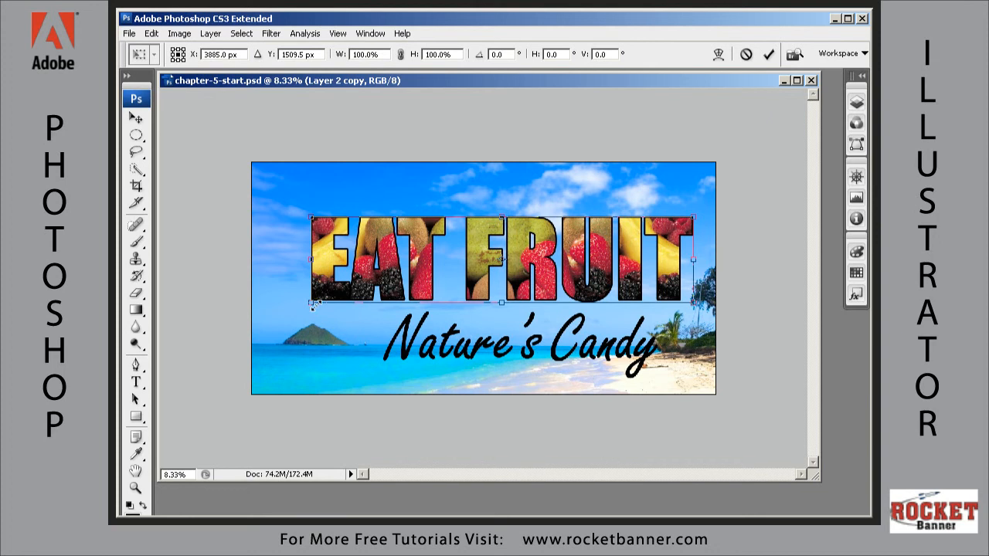
drag(311, 304, 285, 335)
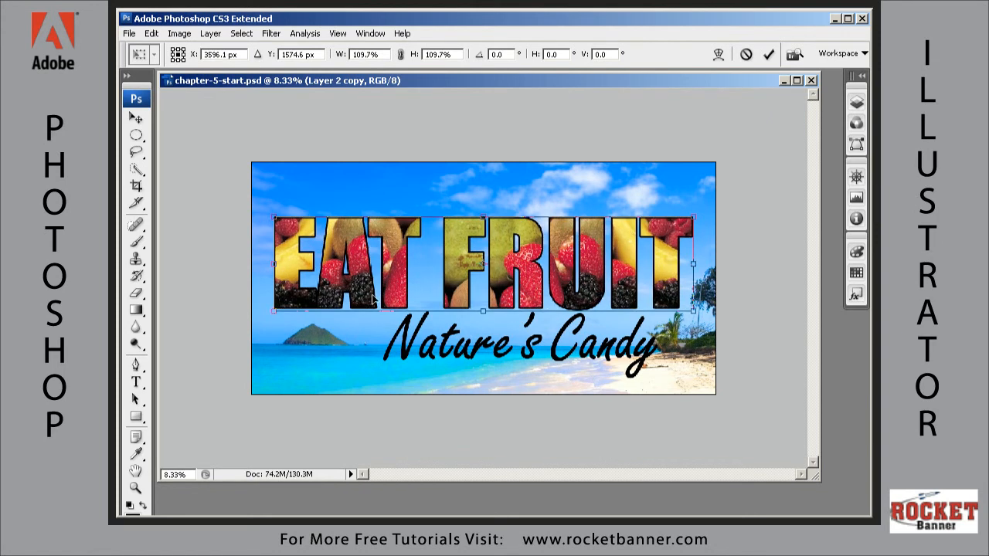
drag(694, 217, 708, 212)
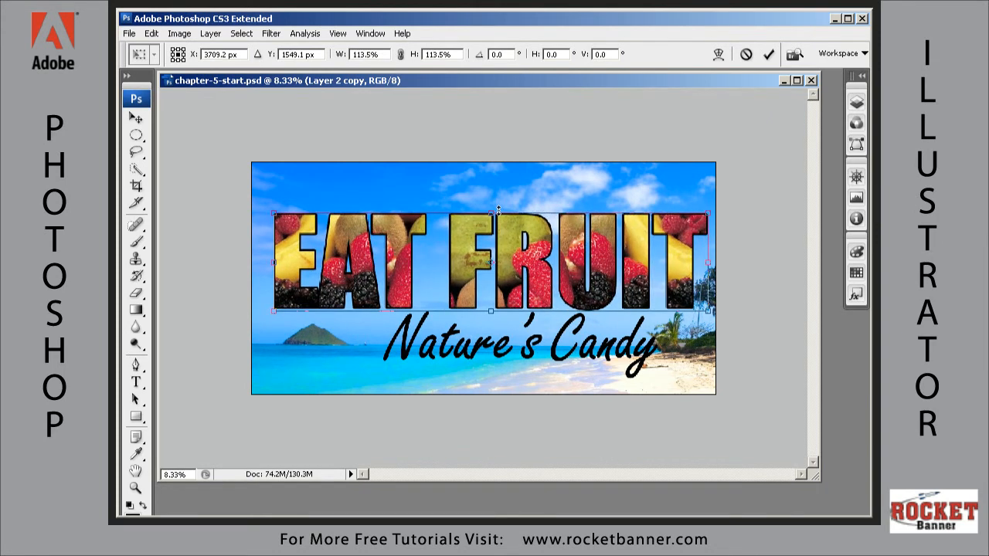
drag(492, 214, 493, 213)
drag(273, 213, 268, 208)
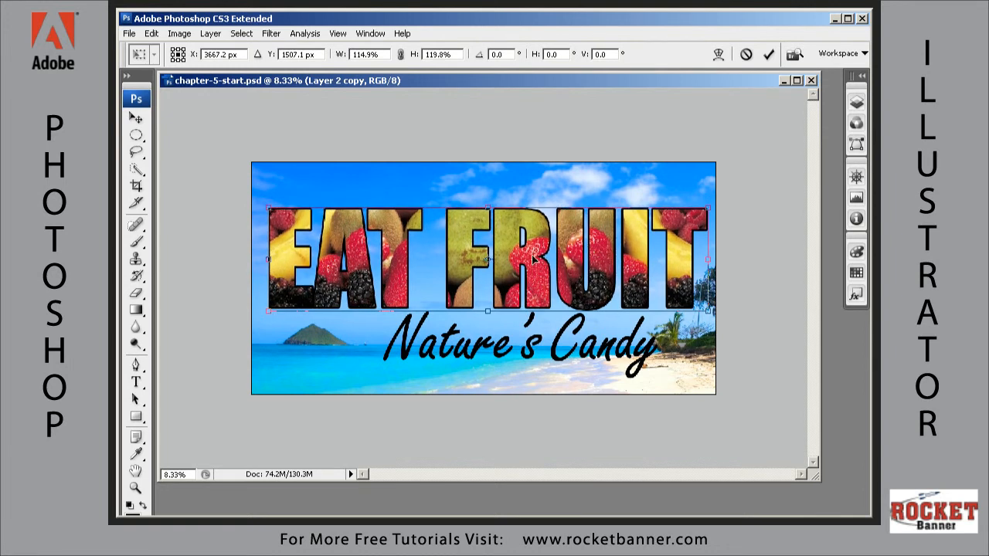
drag(528, 254, 527, 244)
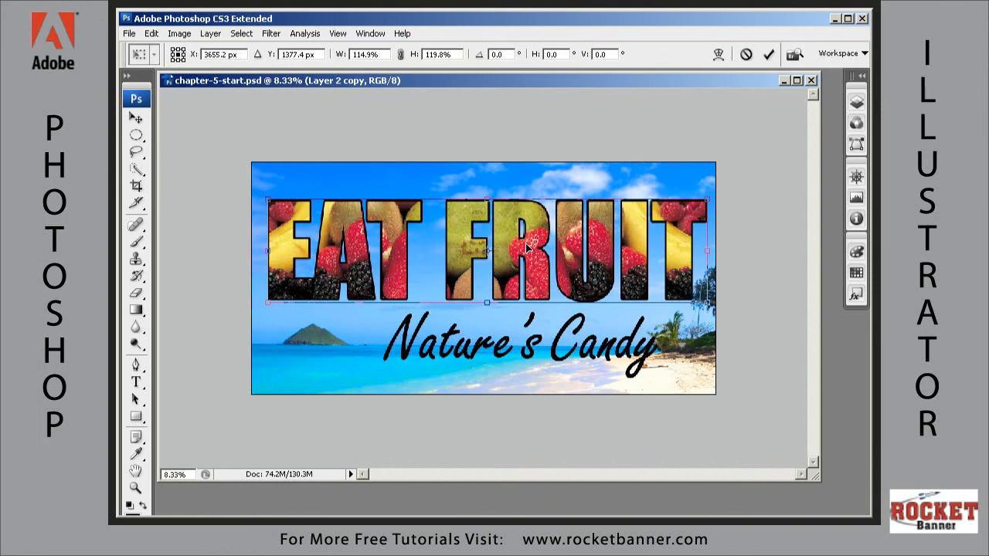
key(Return)
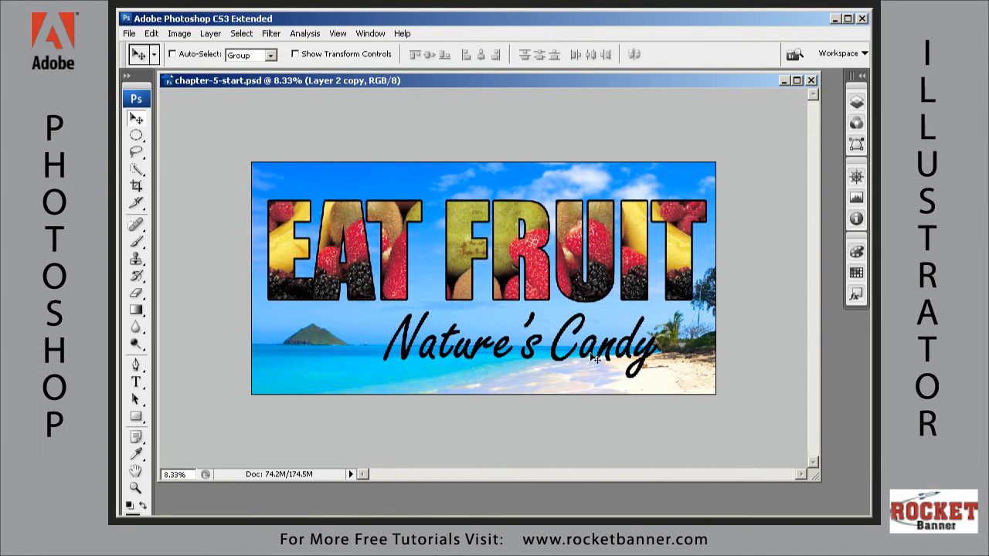
Move the "Nature's Candy" text left and slightly up so it sits centred beneath the enlarged EAT FRUIT lettering.
ctrl+click(595, 360)
drag(595, 360, 554, 348)
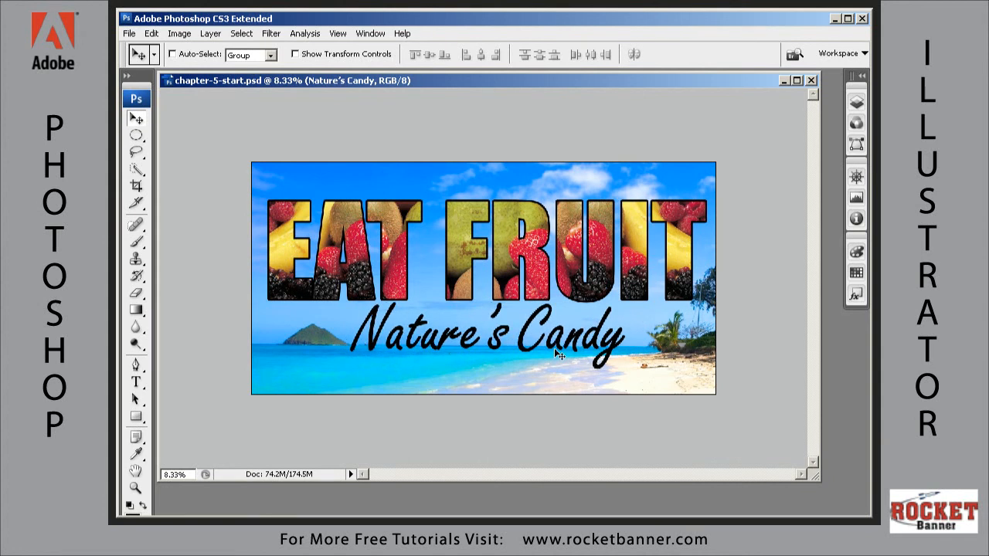